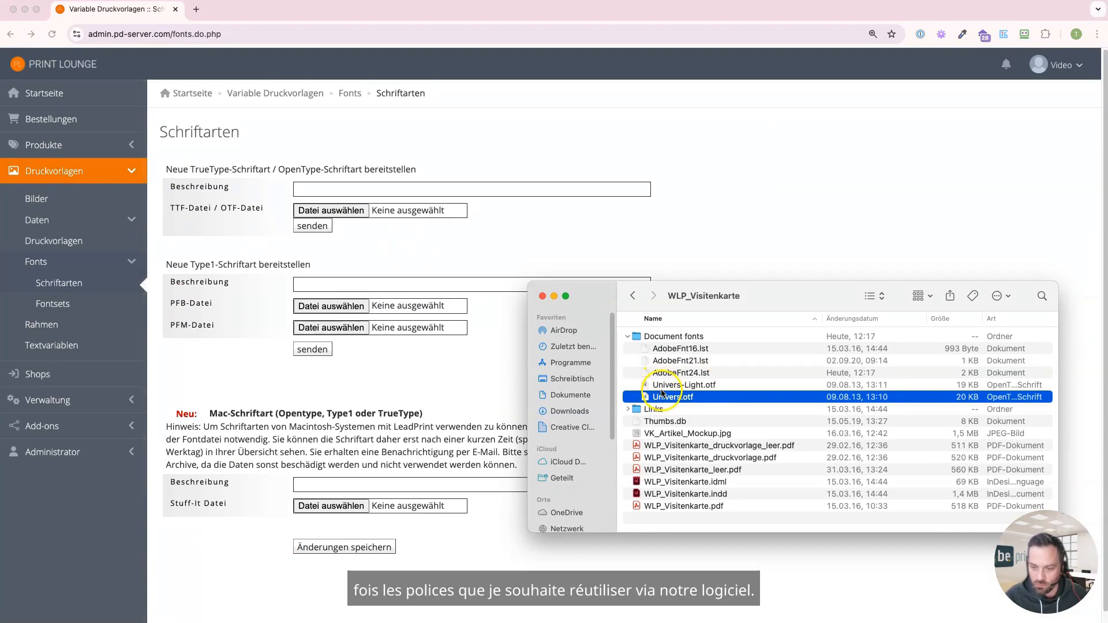
# Upload the font file Univers-Light.otf as a new TrueType/OpenType font with the description Univers-Light.
pyautogui.click(671, 391)
pyautogui.moveTo(678, 385); pyautogui.dragTo(345, 212)
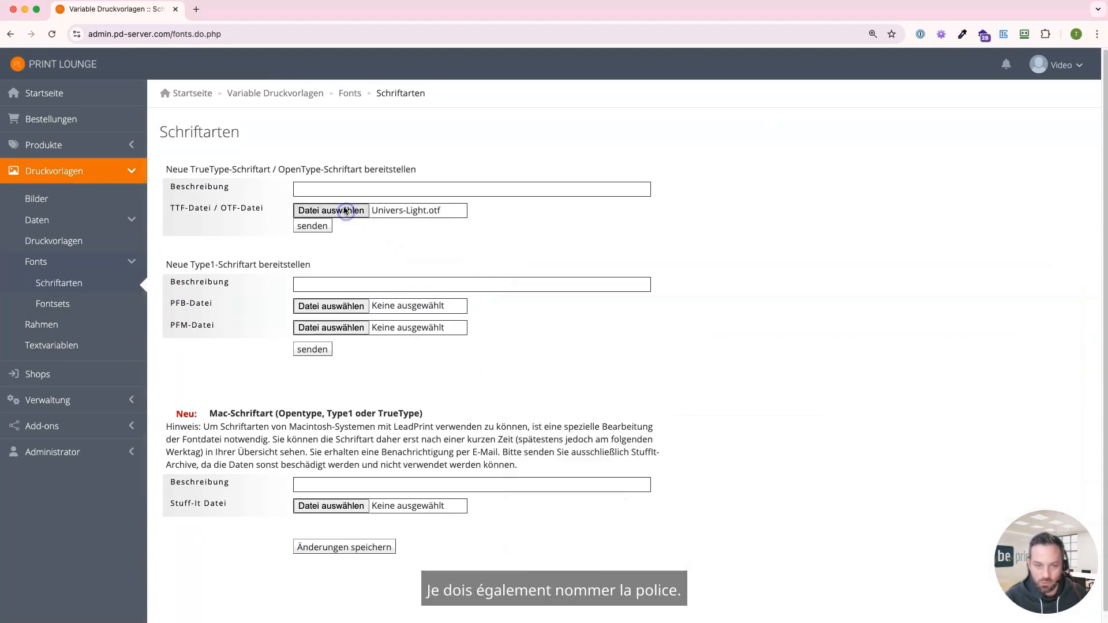
pyautogui.click(319, 226)
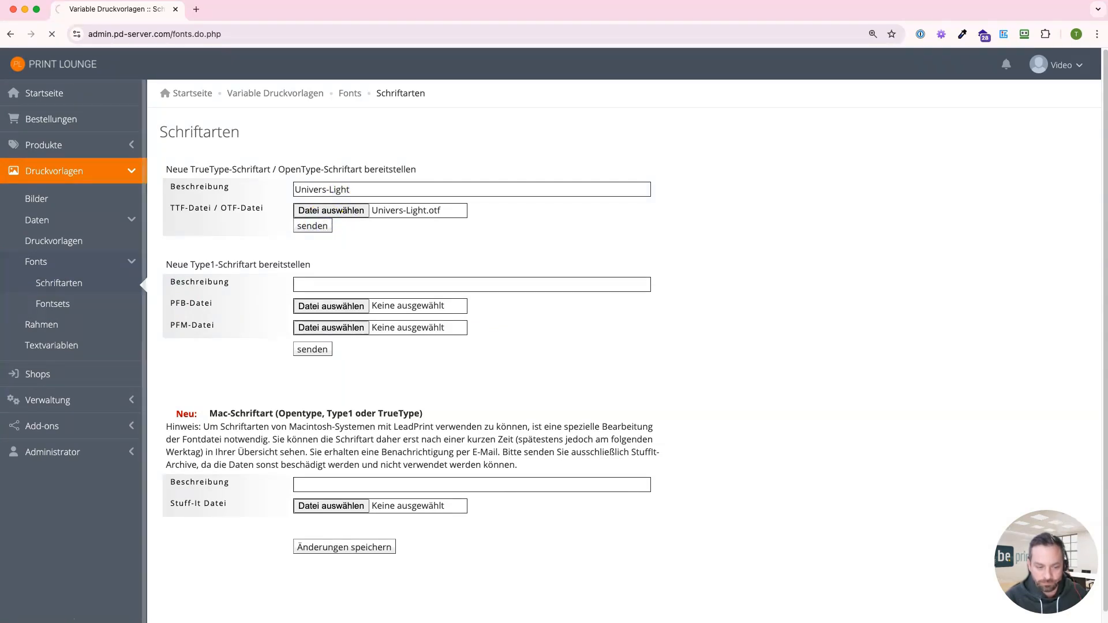
pyautogui.scroll(-2, 285, 408)
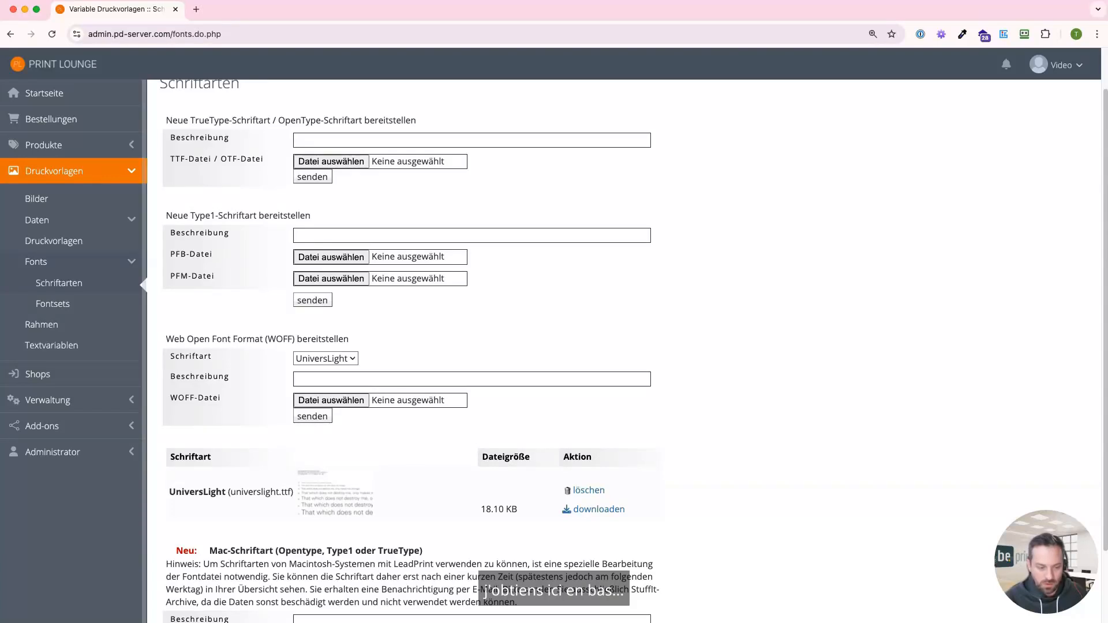
# Upload Univers.otf from the Document fonts folder as a second TrueType/OpenType font with the description Univers.
pyautogui.press('super+Tab')
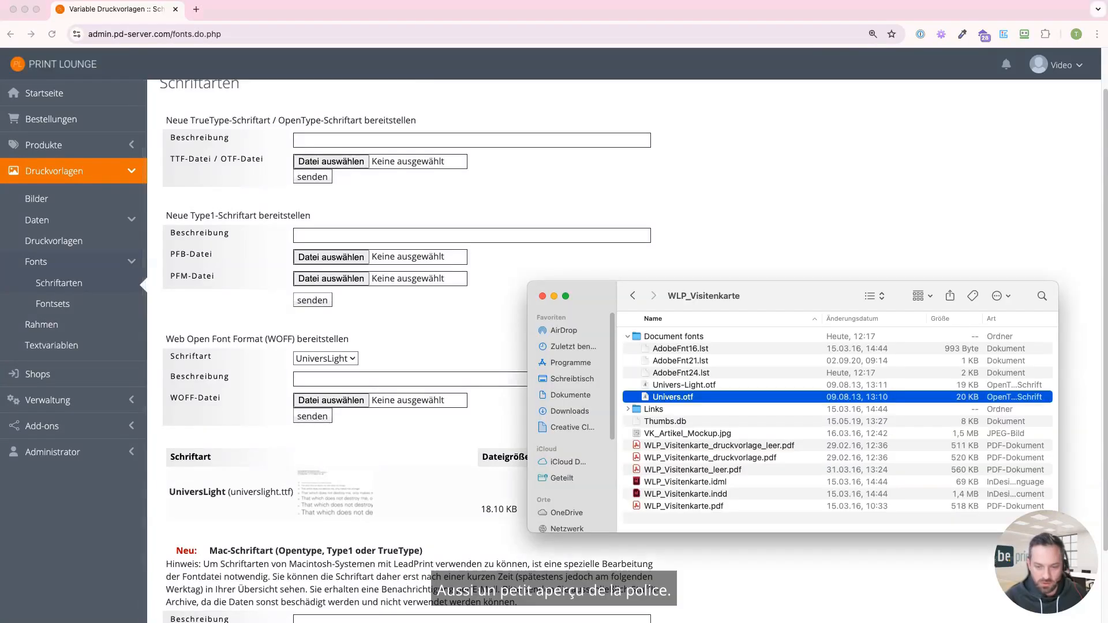
pyautogui.click(663, 386)
pyautogui.click(675, 398)
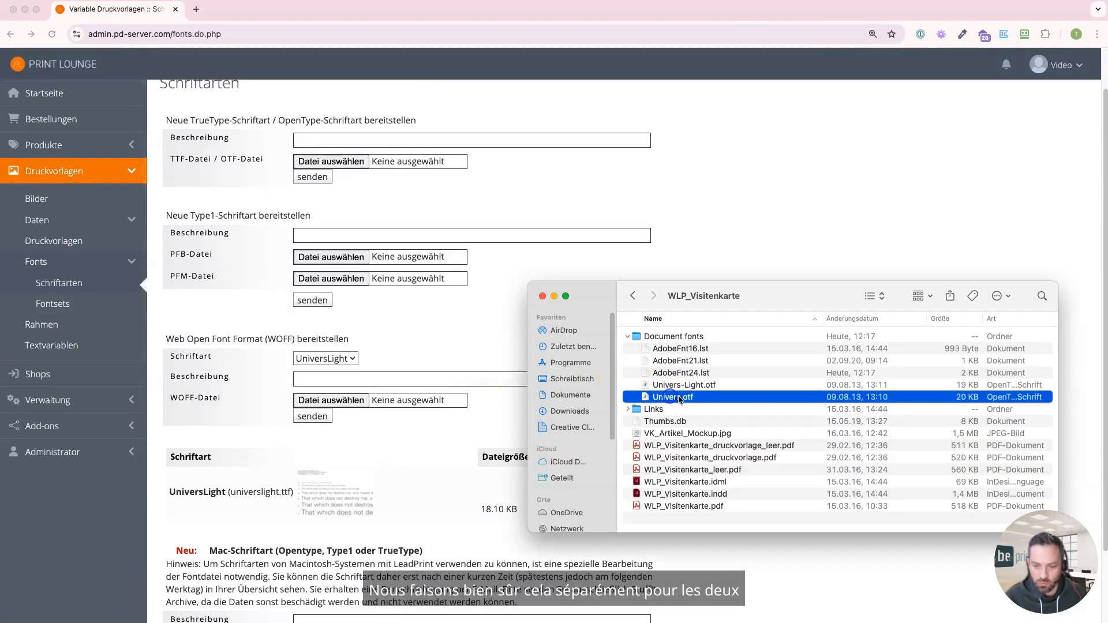
pyautogui.click(672, 385)
pyautogui.click(674, 397)
pyautogui.moveTo(674, 397); pyautogui.dragTo(363, 175)
pyautogui.click(317, 140)
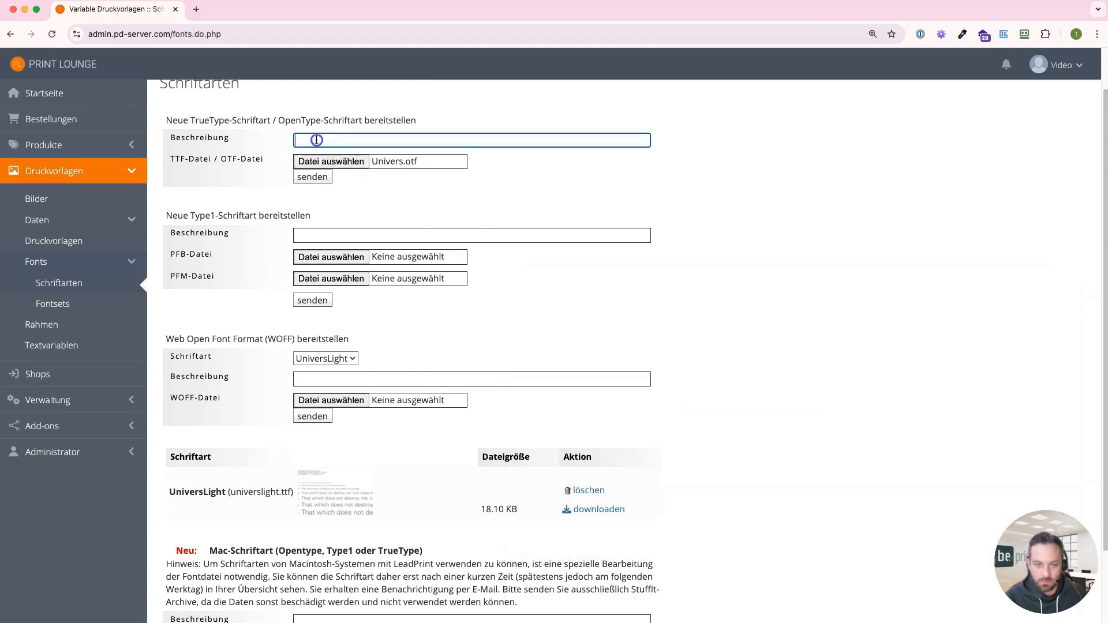
pyautogui.write('Univers')
pyautogui.click(311, 176)
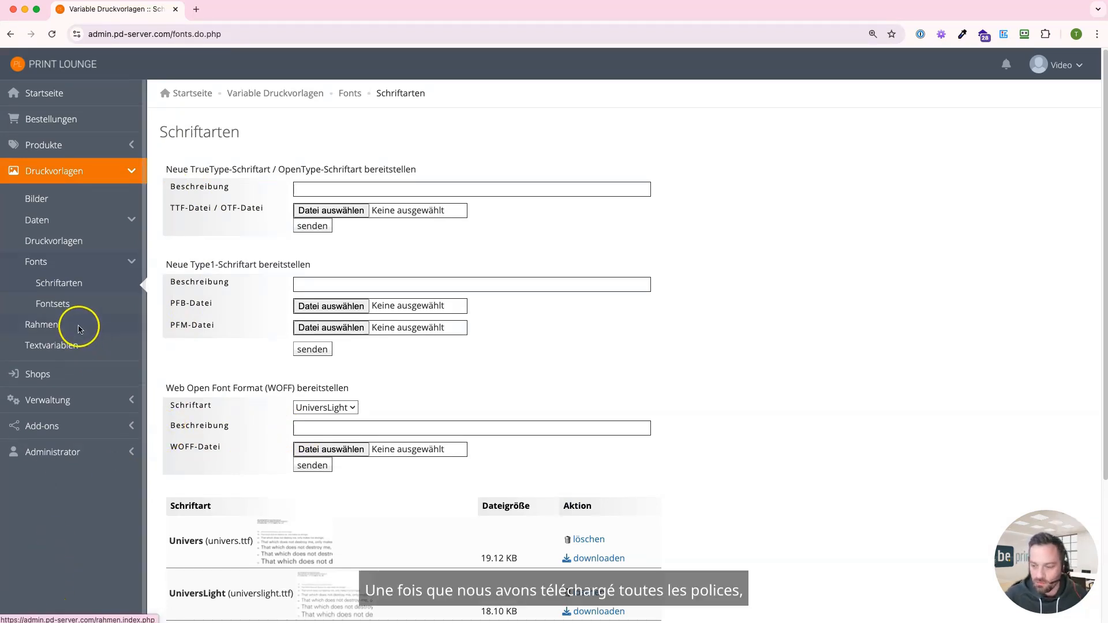
# Create a new design among the print templates and set its description to Video_VK.
pyautogui.click(67, 245)
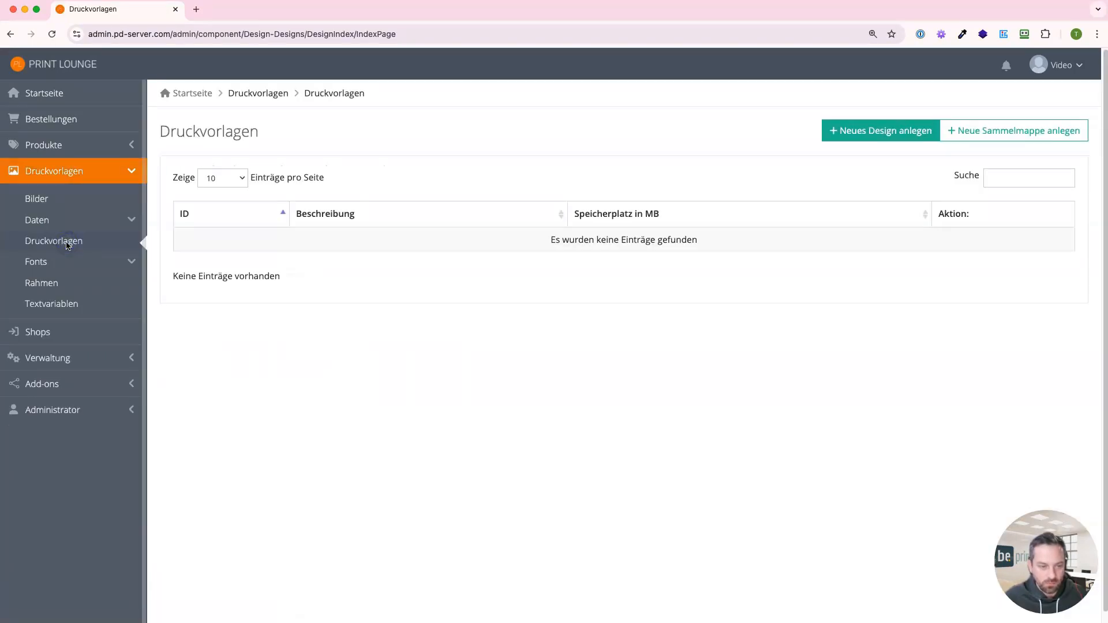
pyautogui.click(853, 141)
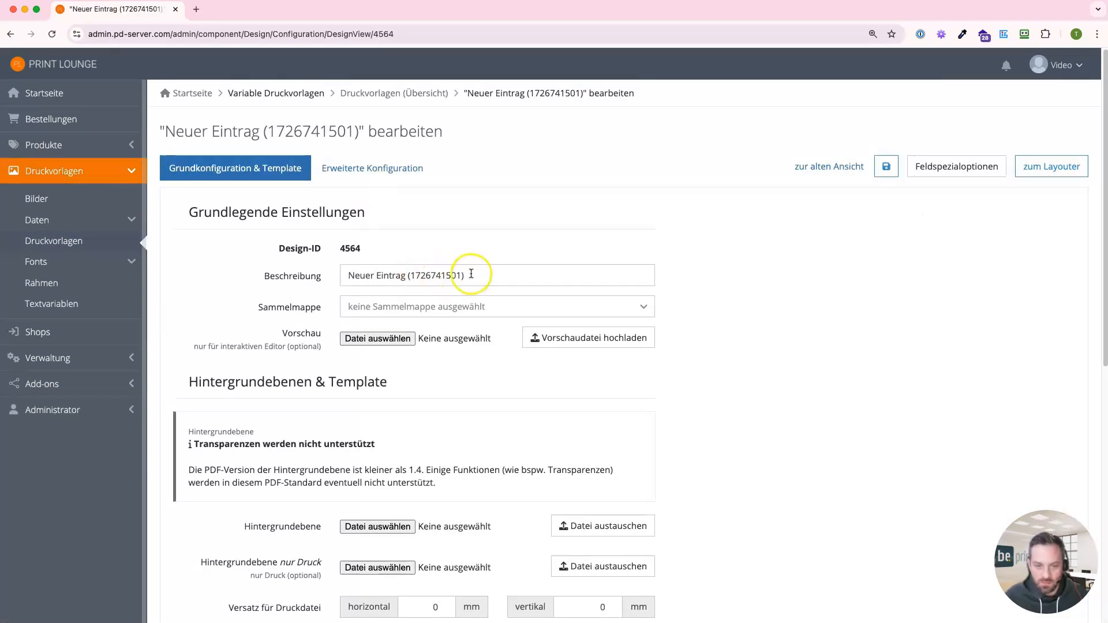
pyautogui.moveTo(468, 275); pyautogui.dragTo(296, 263)
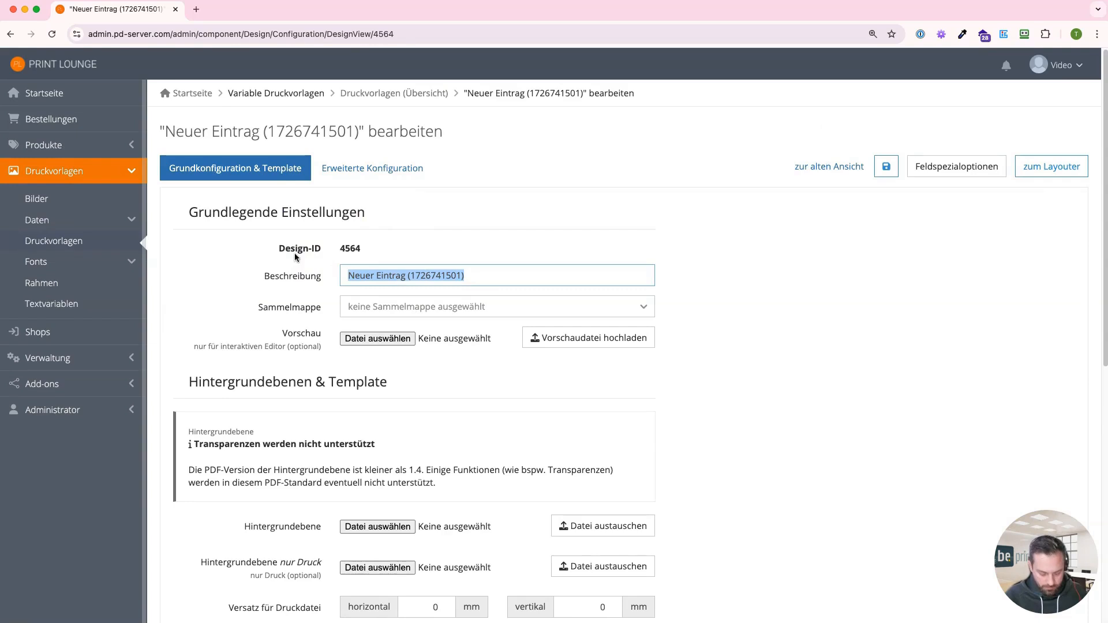
pyautogui.write('Video_VK')
# Assign WLP_Visitenkarte_Ansicht.pdf as the background layer and WLP_Visitenkarte_Druck.pdf as the print-only background layer, and save the template.
pyautogui.scroll(-2, 279, 306)
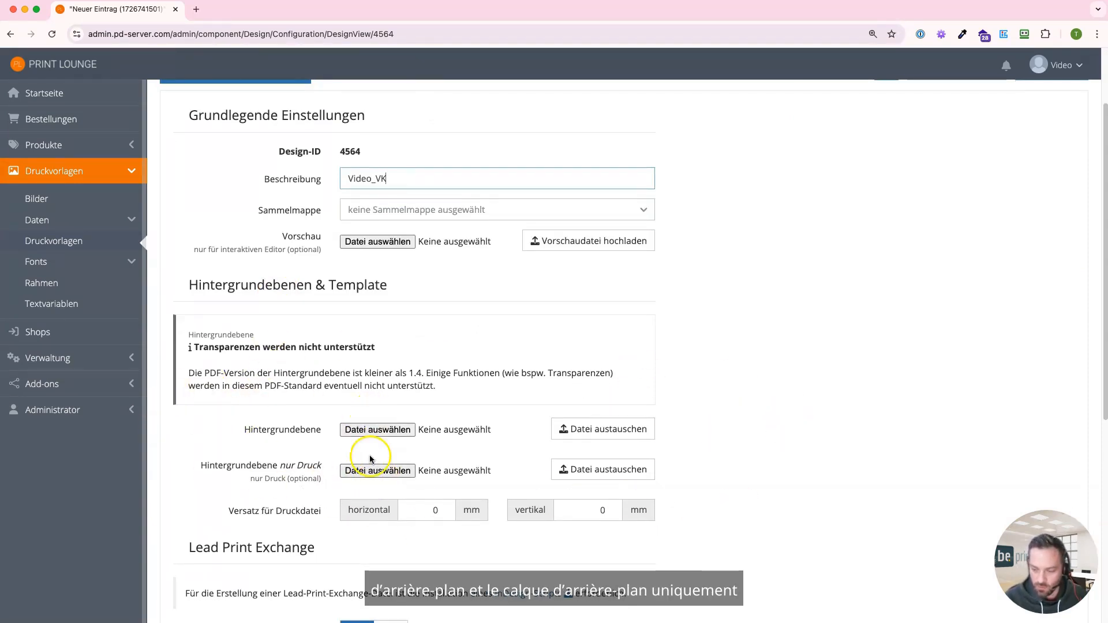
pyautogui.click(356, 433)
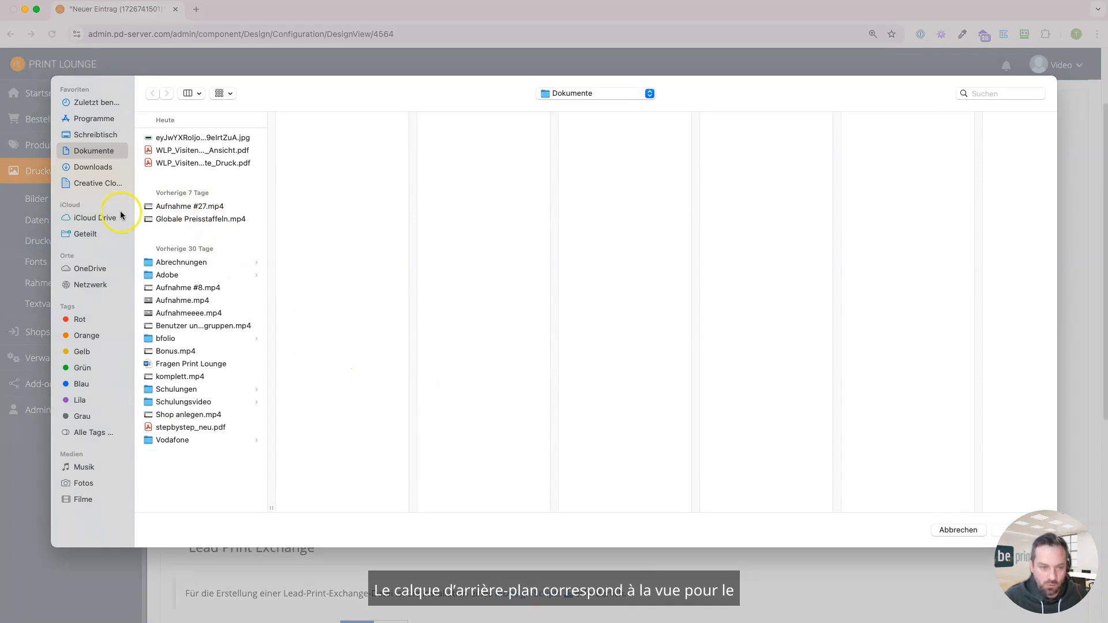
pyautogui.doubleClick(179, 151)
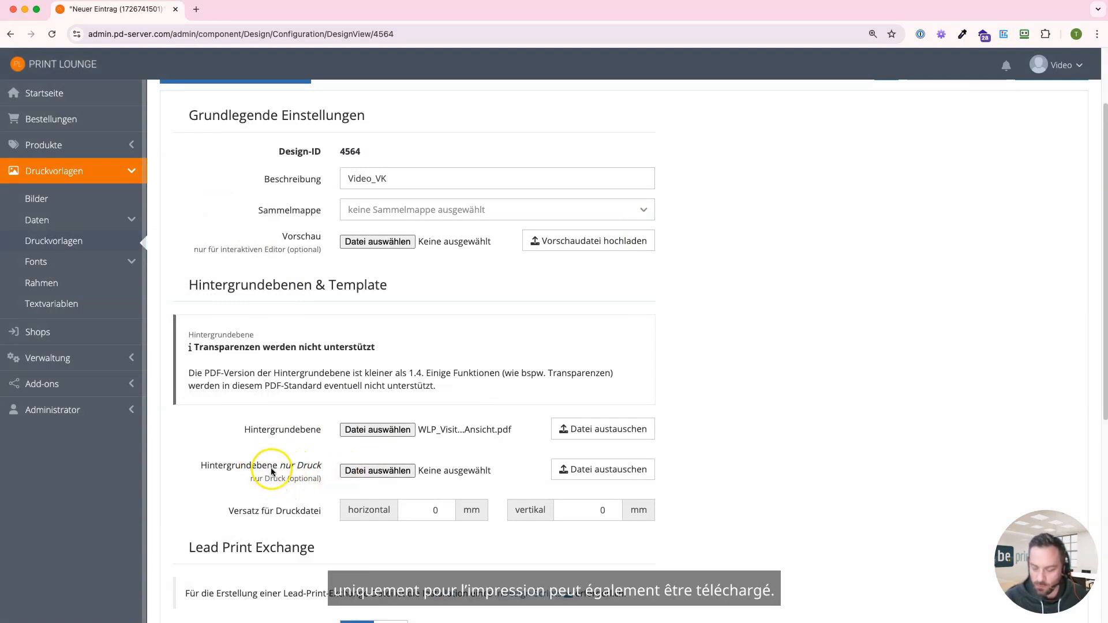
pyautogui.click(344, 469)
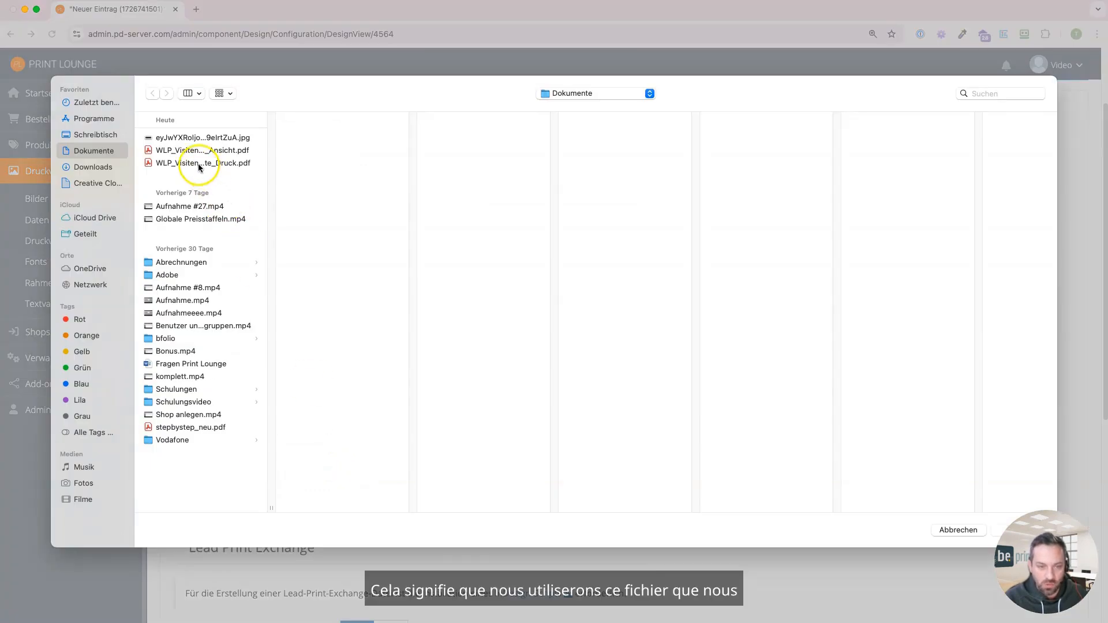
pyautogui.doubleClick(199, 165)
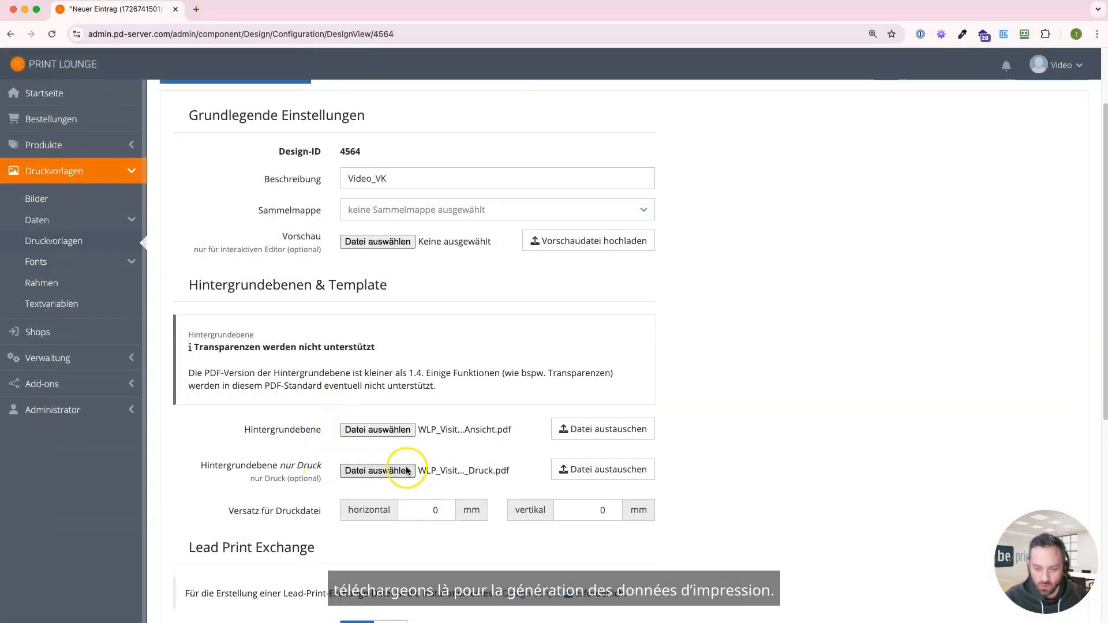
pyautogui.scroll(-6, 370, 415)
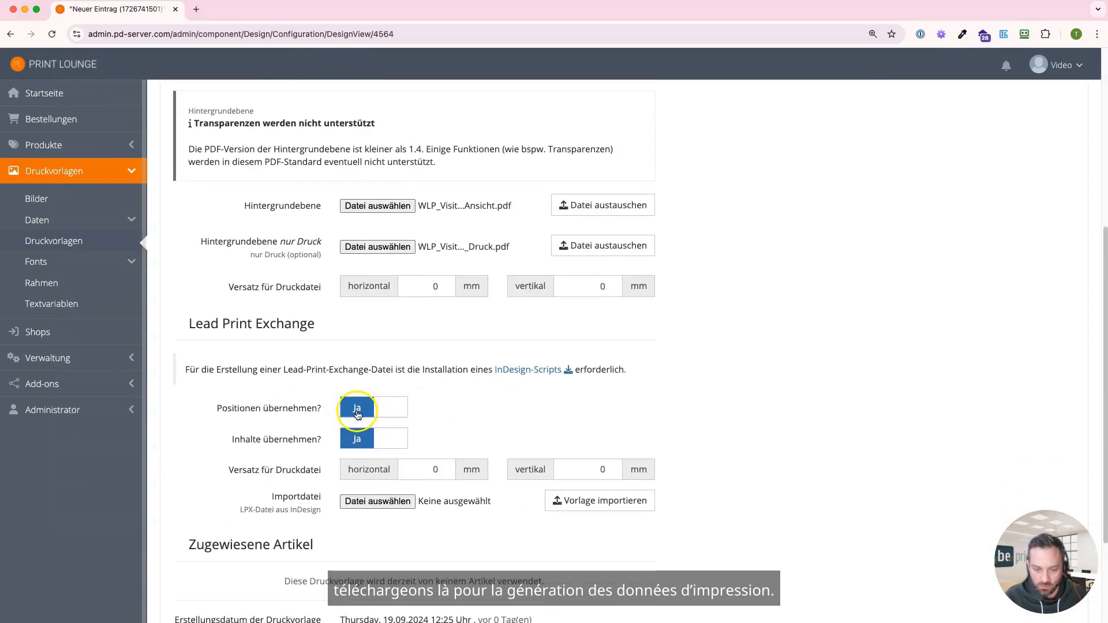
pyautogui.click(371, 563)
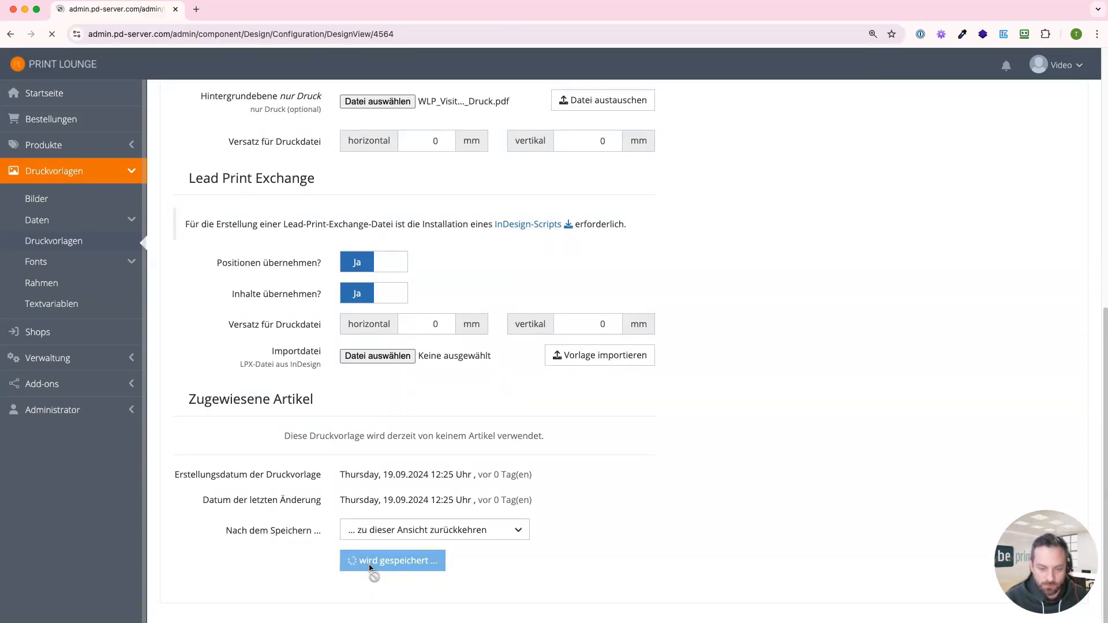
# Examine the background layer's preview, dimensions and PDF box settings, and the notice about the print file's offset.
pyautogui.scroll(-3, 262, 222)
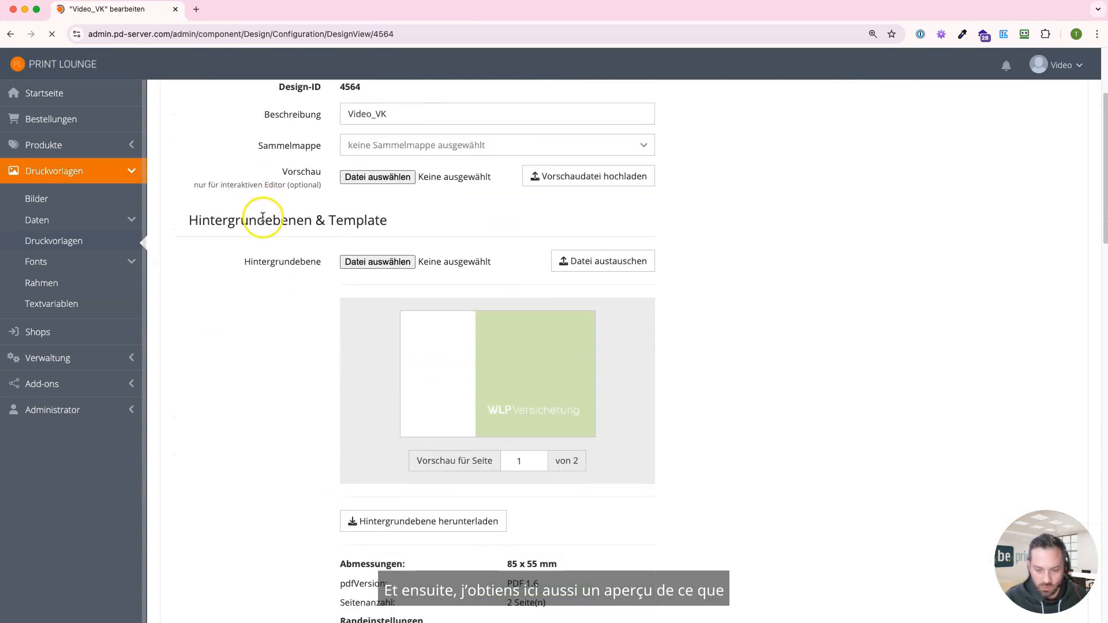
pyautogui.scroll(-3, 263, 218)
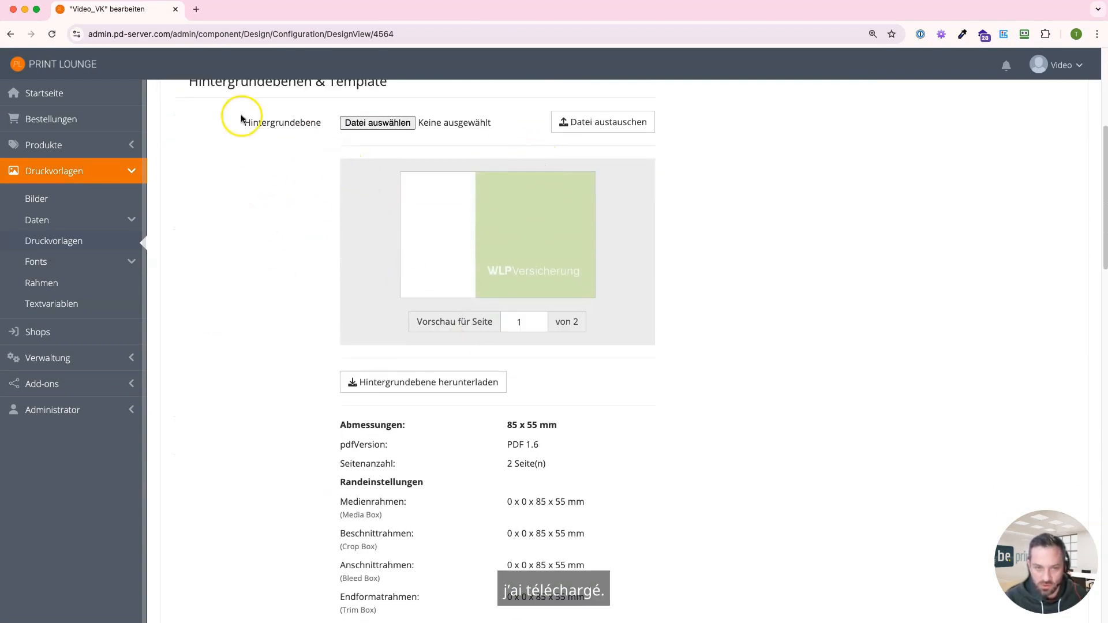
pyautogui.scroll(1, 222, 147)
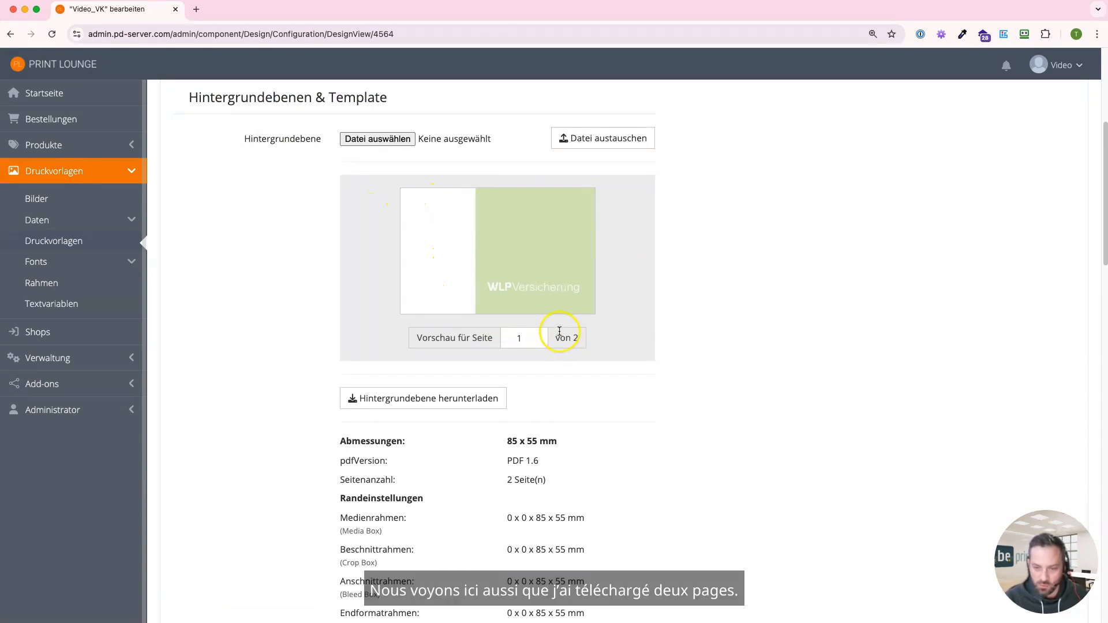
pyautogui.scroll(-5, 470, 358)
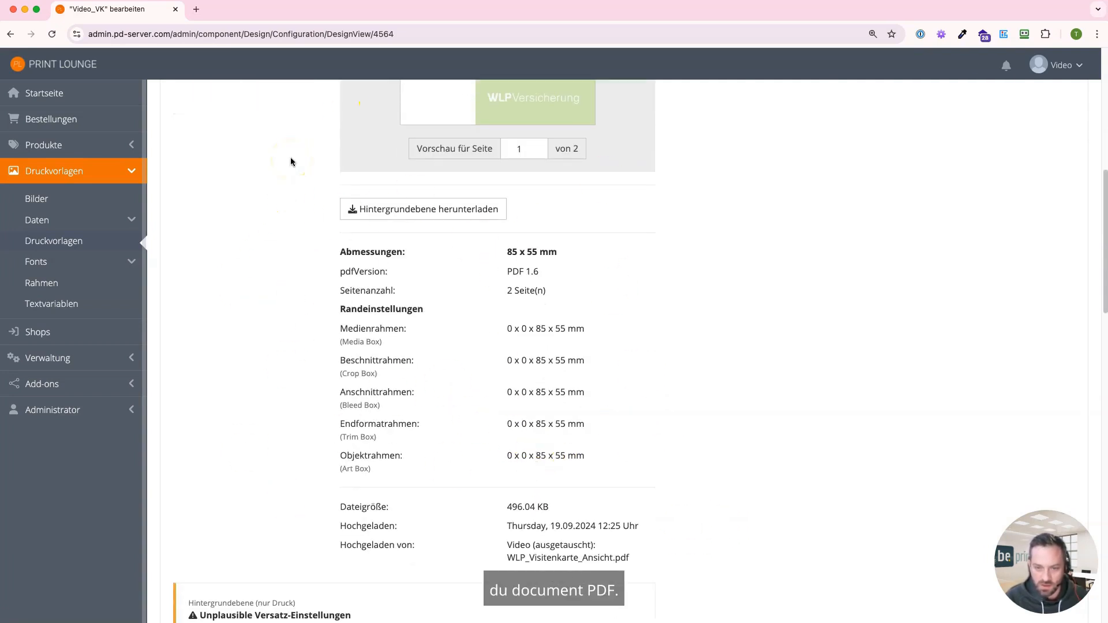
pyautogui.scroll(-1, 508, 306)
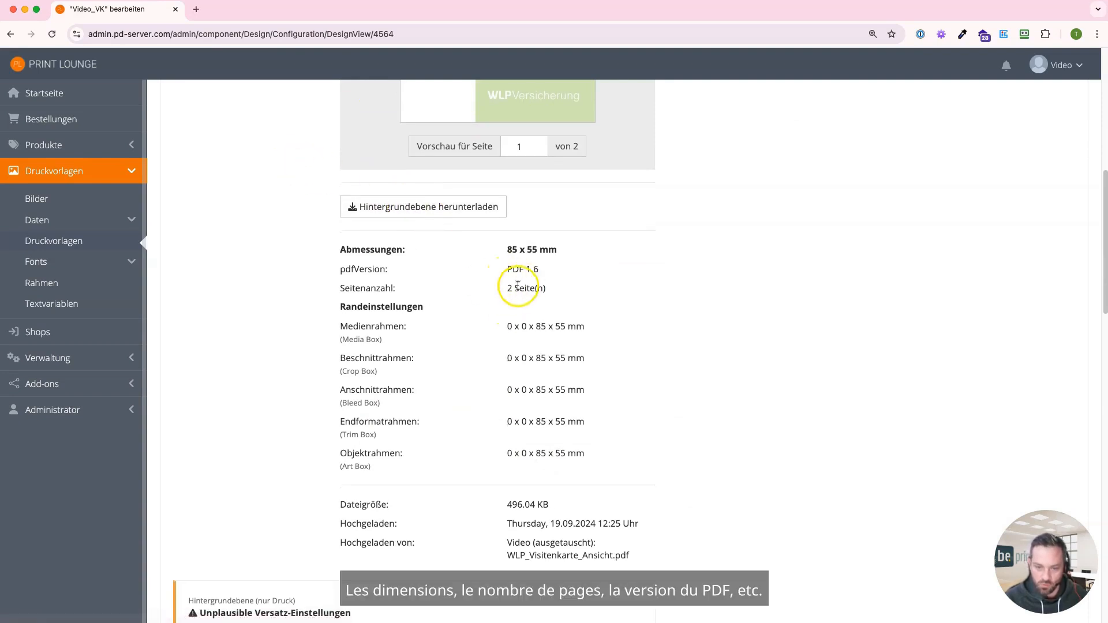
pyautogui.scroll(-5, 464, 361)
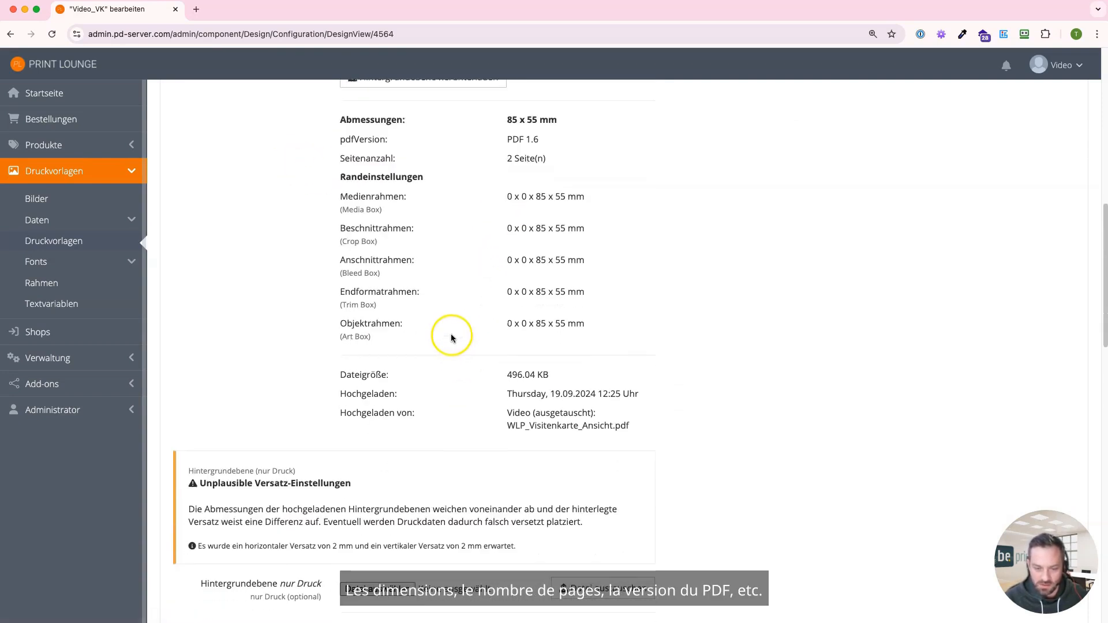
pyautogui.scroll(-5, 452, 338)
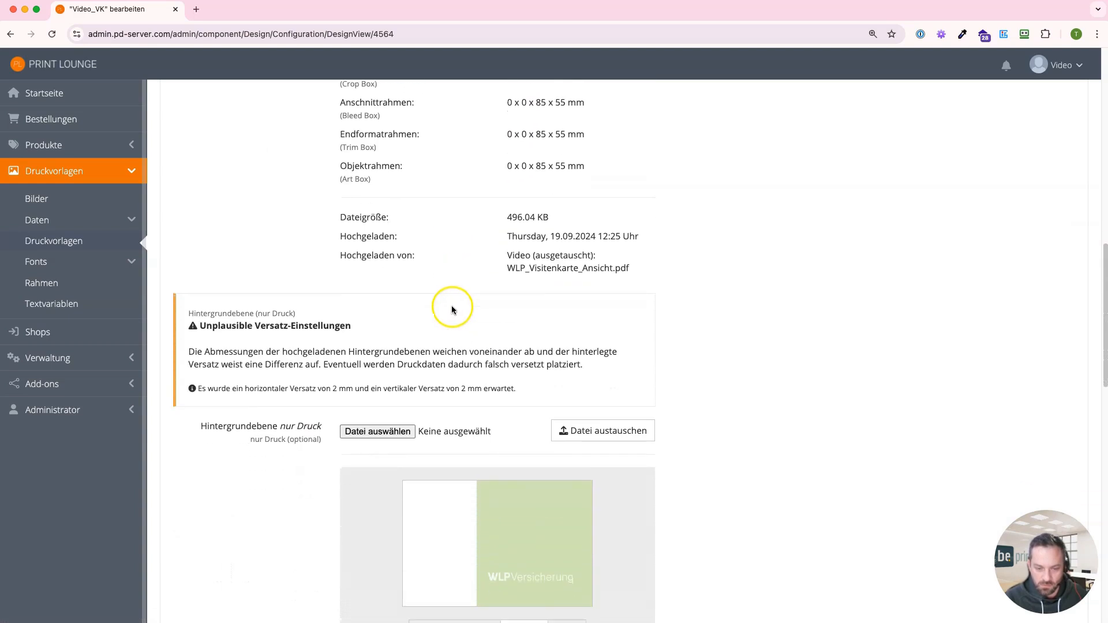
pyautogui.scroll(-5, 452, 310)
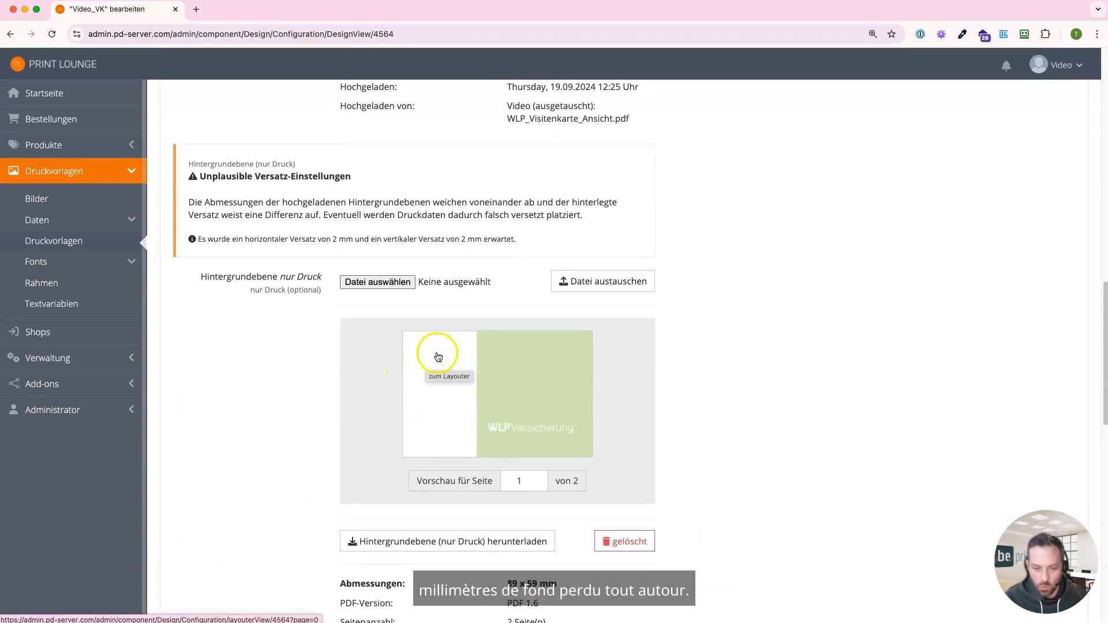
# Set the print file offset to 2 mm horizontally and 2 mm vertically, and save the template.
pyautogui.scroll(-12, 438, 357)
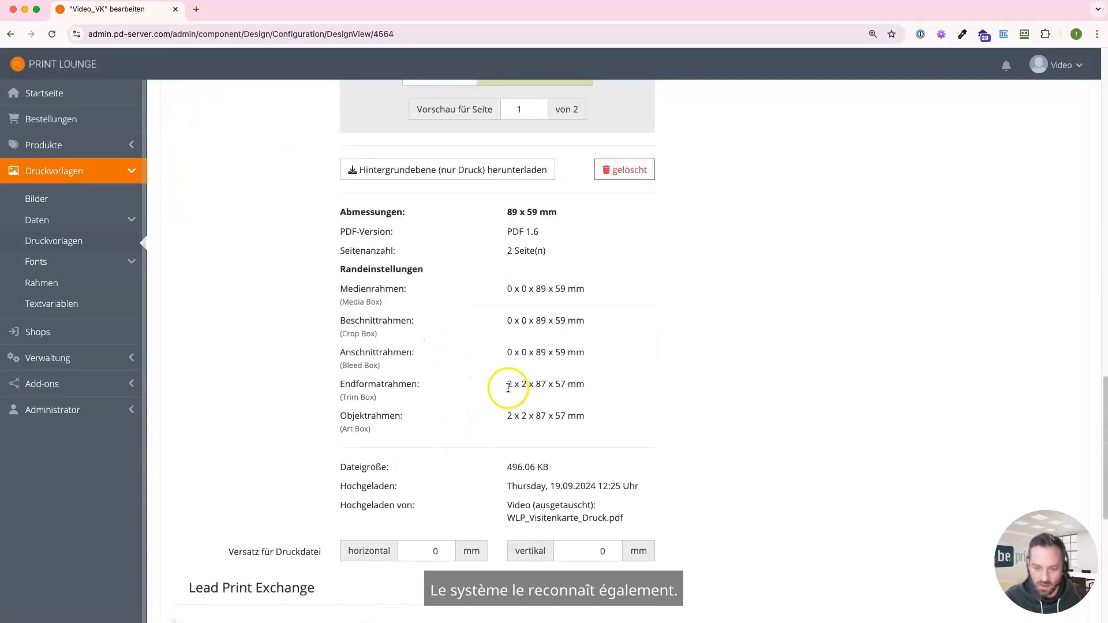
pyautogui.click(460, 555)
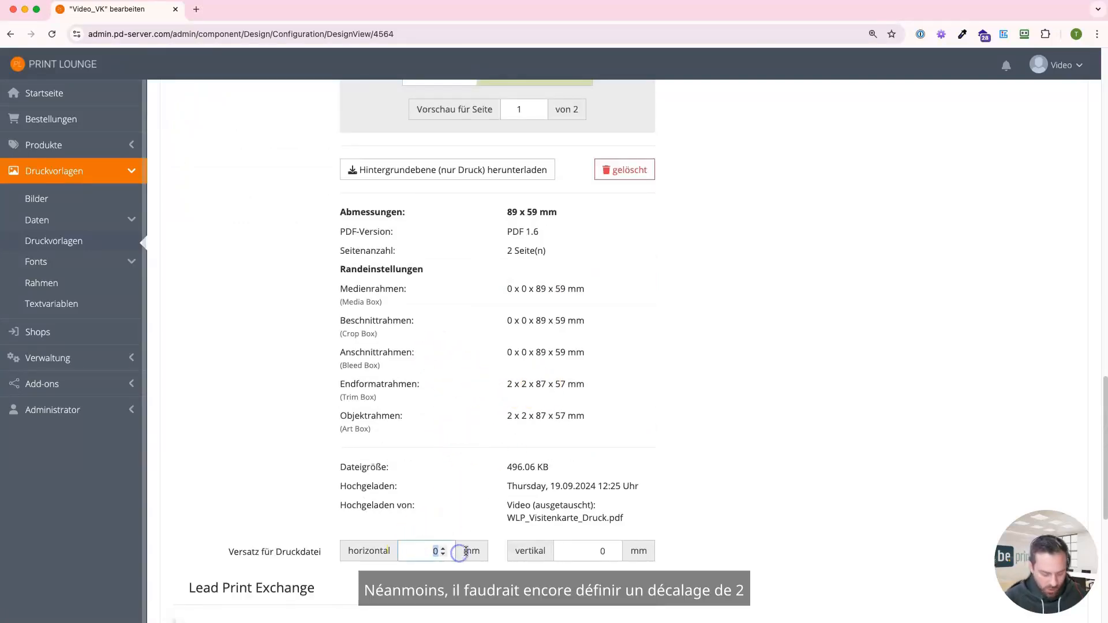
pyautogui.write('2')
pyautogui.press('Tab')
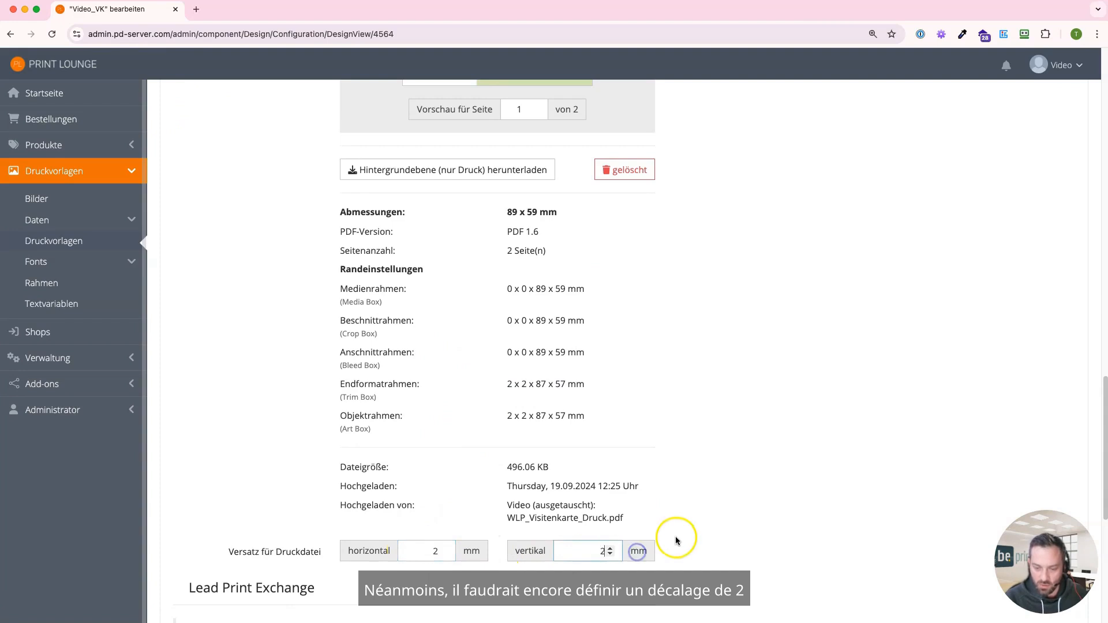
pyautogui.scroll(-3, 645, 455)
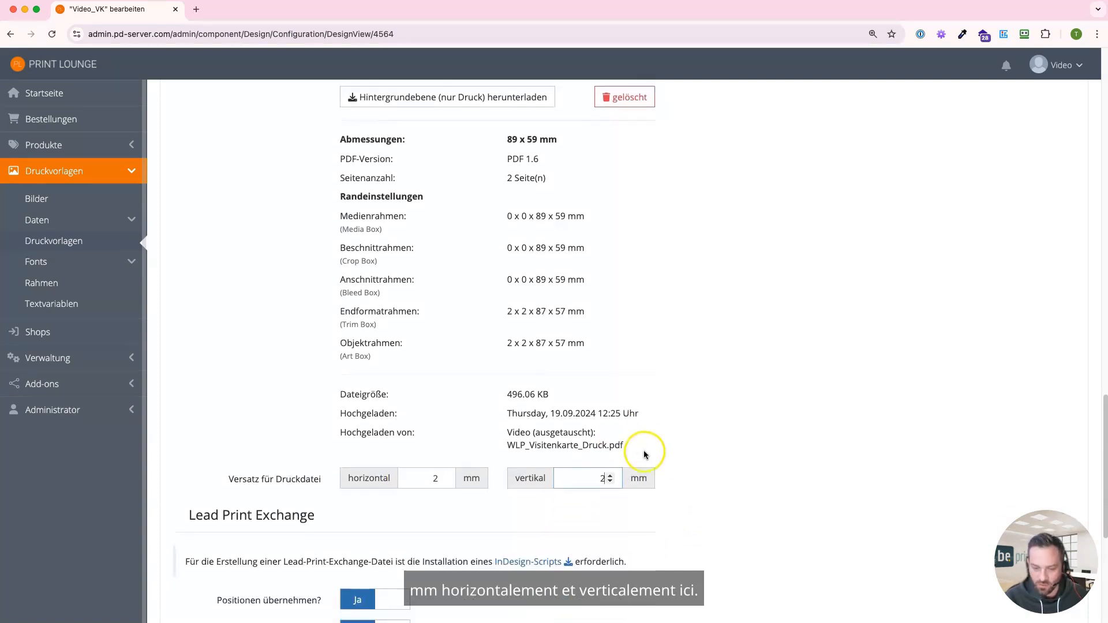
pyautogui.scroll(-5, 646, 455)
pyautogui.click(369, 563)
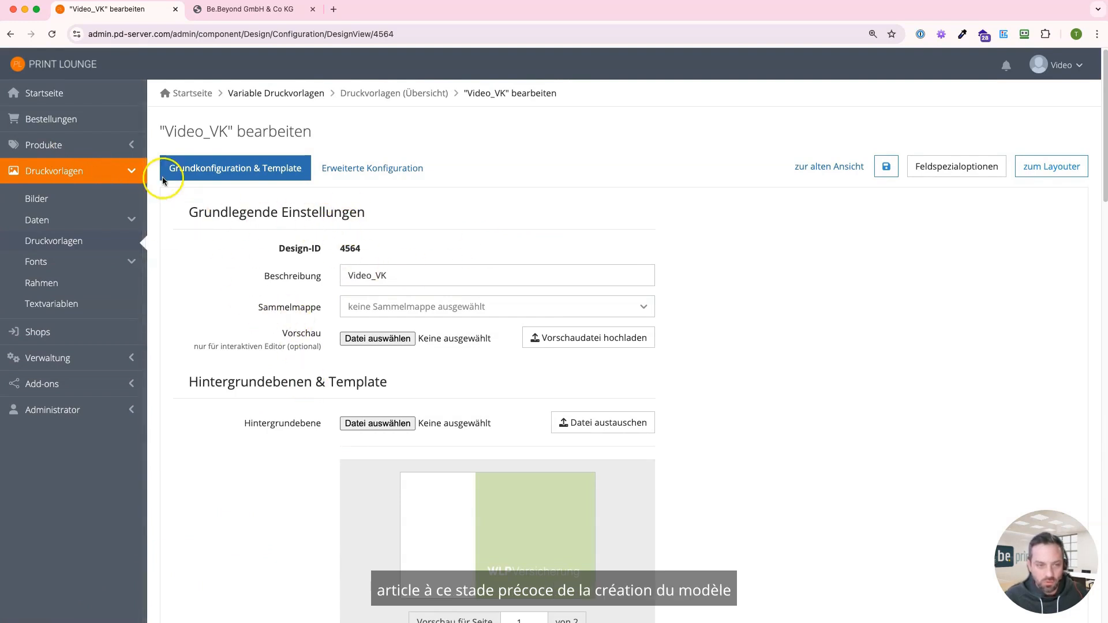
# Open the article Visitenkarte Video for editing and change its article type to Print-On-Demand.
pyautogui.click(50, 145)
pyautogui.click(58, 196)
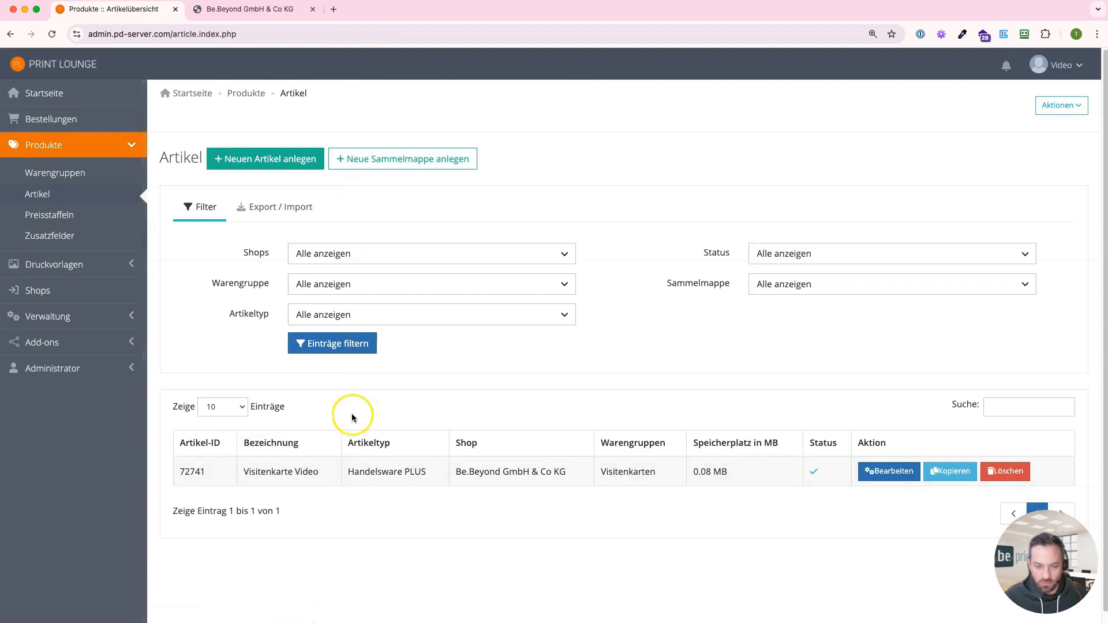
pyautogui.click(880, 473)
pyautogui.scroll(-3, 303, 238)
pyautogui.scroll(-10, 300, 239)
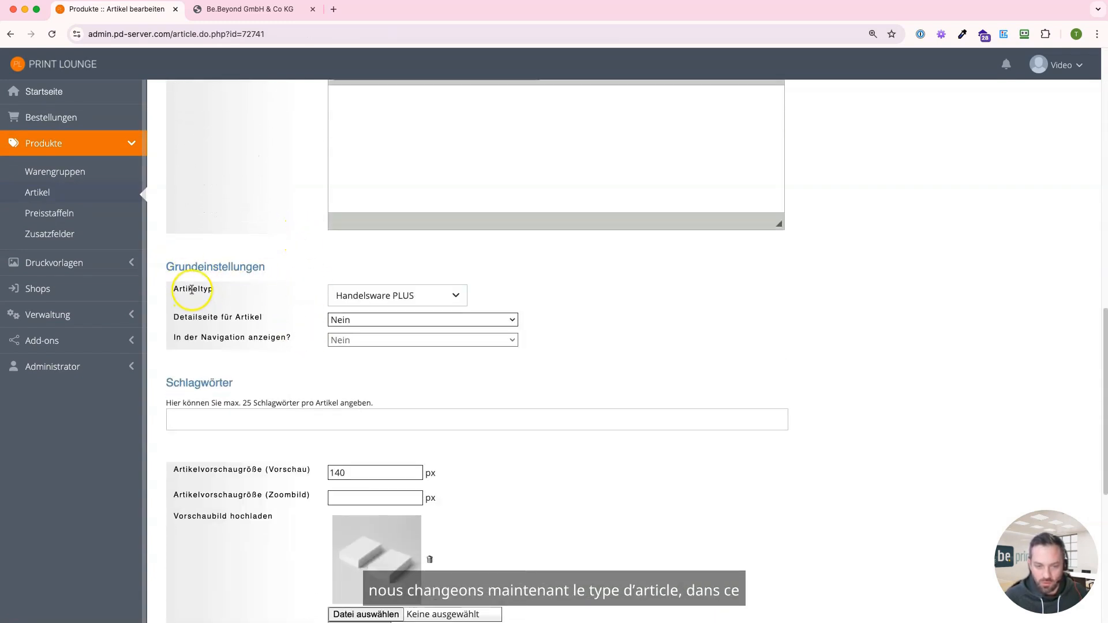
pyautogui.click(358, 300)
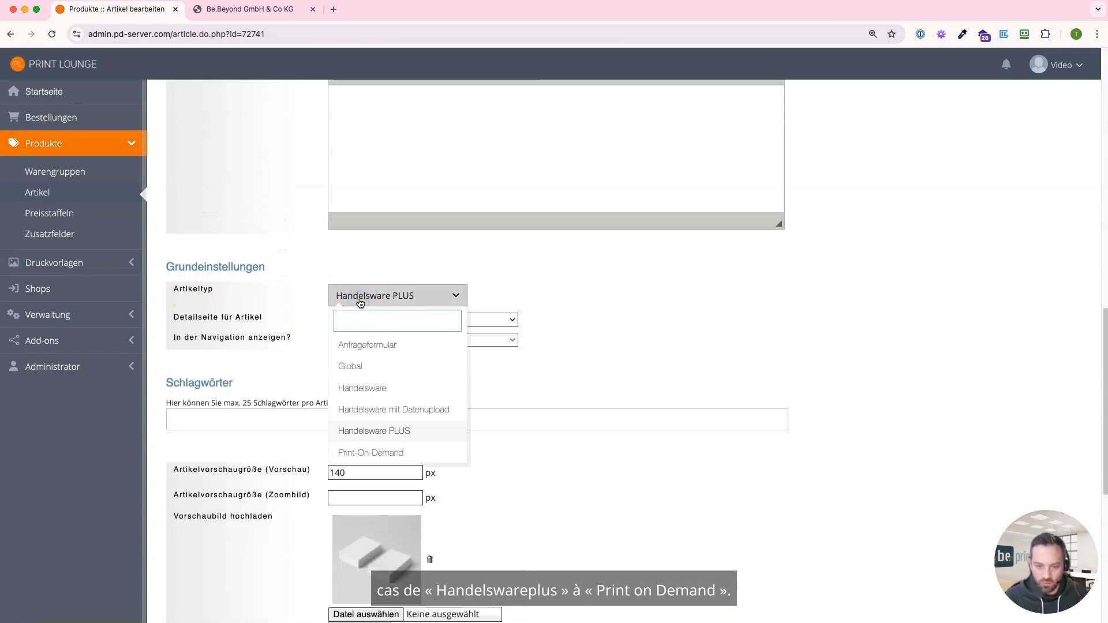
pyautogui.click(379, 451)
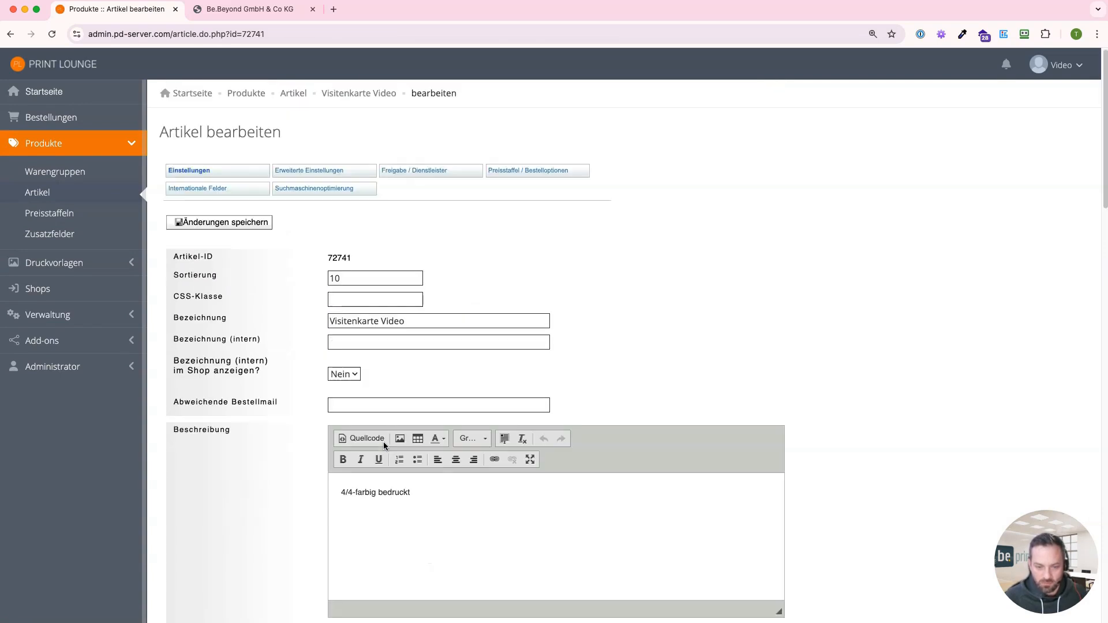
pyautogui.scroll(-9, 256, 374)
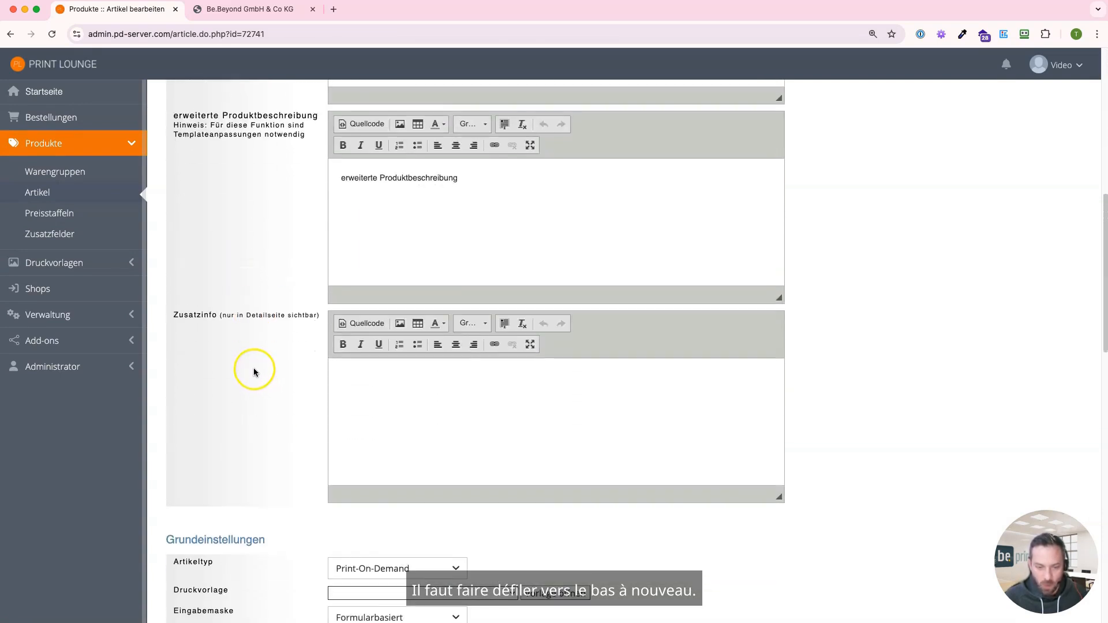
# Assign Video_VK as the article's print template in the basic settings and review the available input mask options.
pyautogui.scroll(-5, 254, 372)
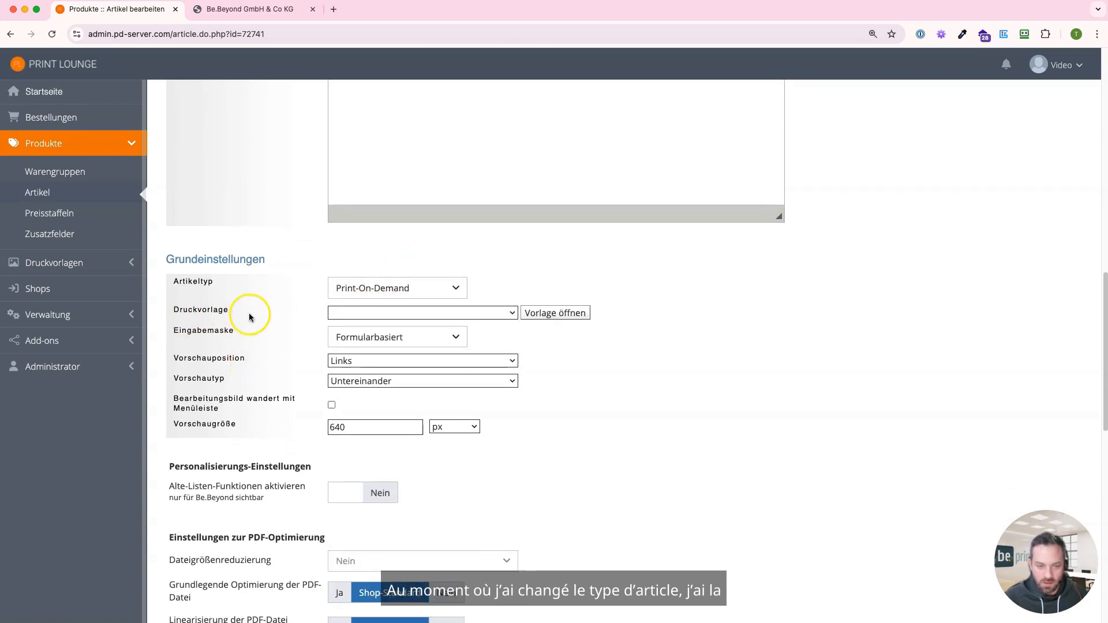
pyautogui.click(337, 312)
pyautogui.click(347, 325)
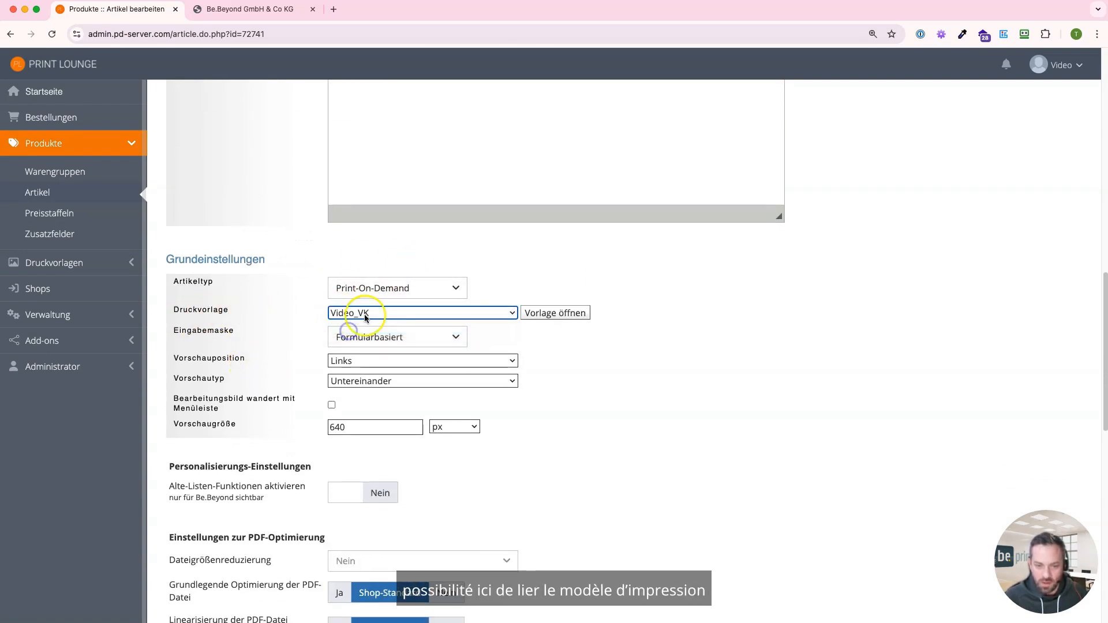
pyautogui.click(335, 340)
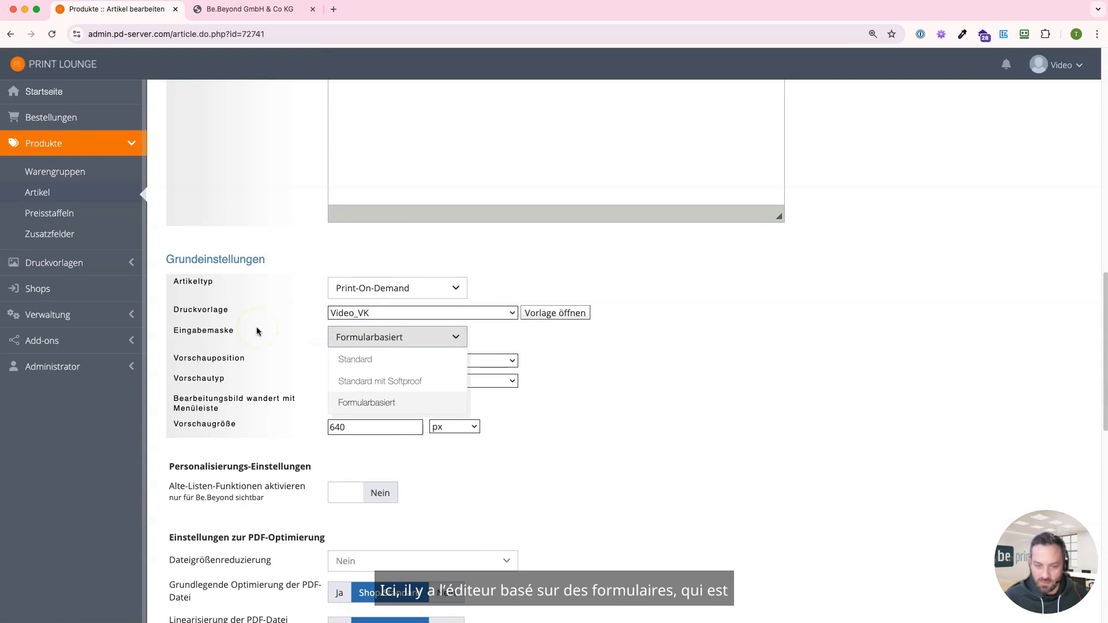
pyautogui.click(256, 330)
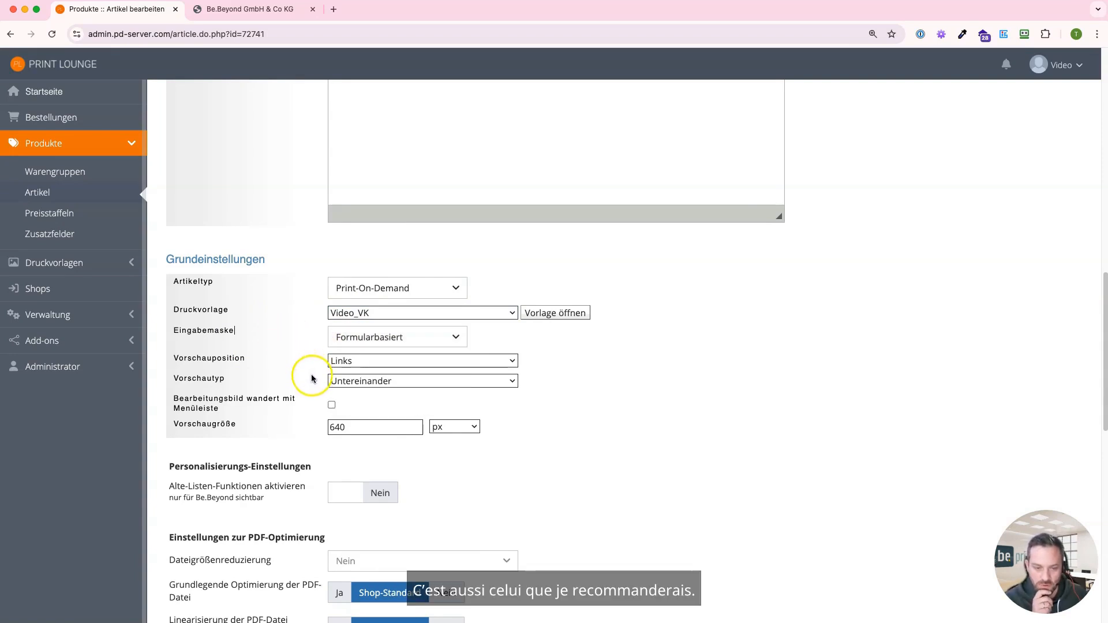
# Set the article's preview size to 90 % and save the changes.
pyautogui.moveTo(364, 427); pyautogui.dragTo(310, 416)
pyautogui.write('90')
pyautogui.click(434, 426)
pyautogui.click(437, 442)
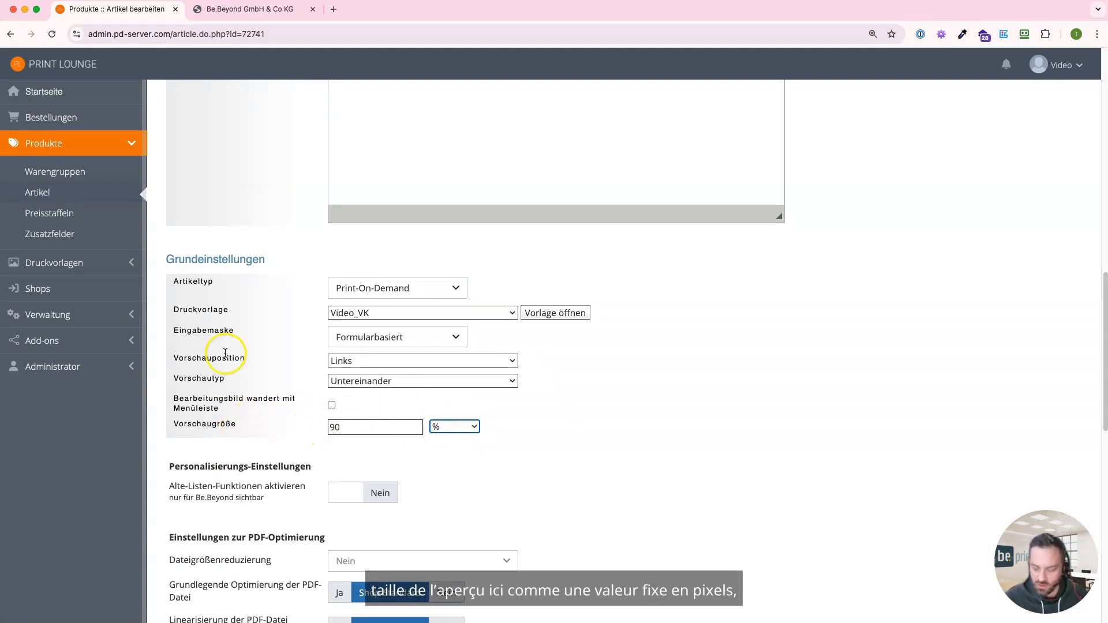
pyautogui.scroll(-12, 226, 353)
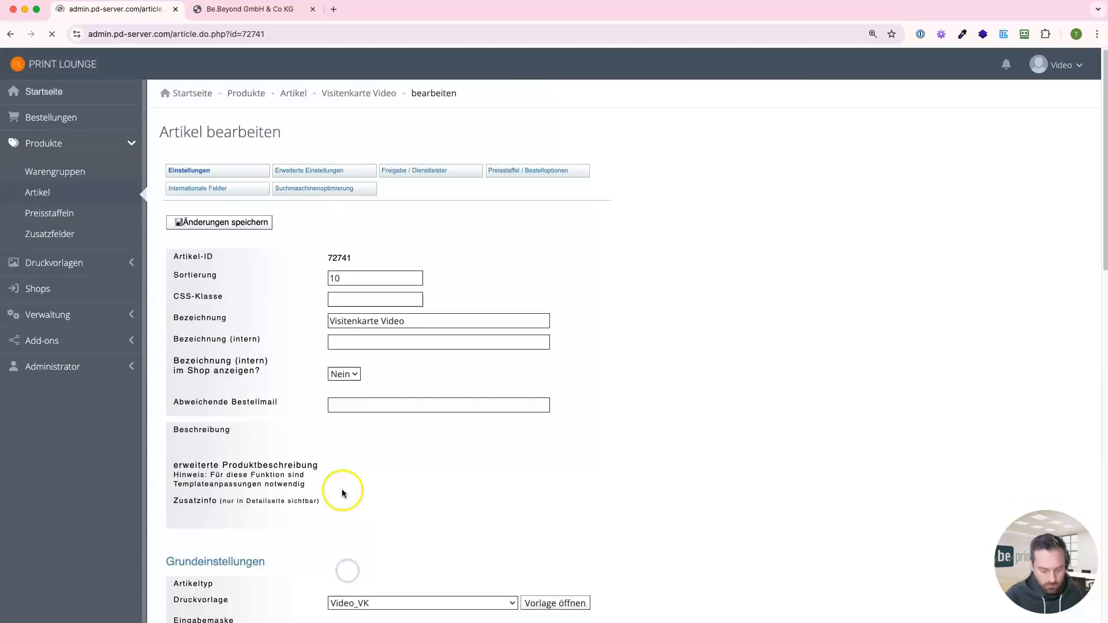
# Switch to the WLP Versicherung shop, reload the Visitenkarten page, and open Visitenkarte Video's personalization to examine both sides of the card.
pyautogui.click(236, 20)
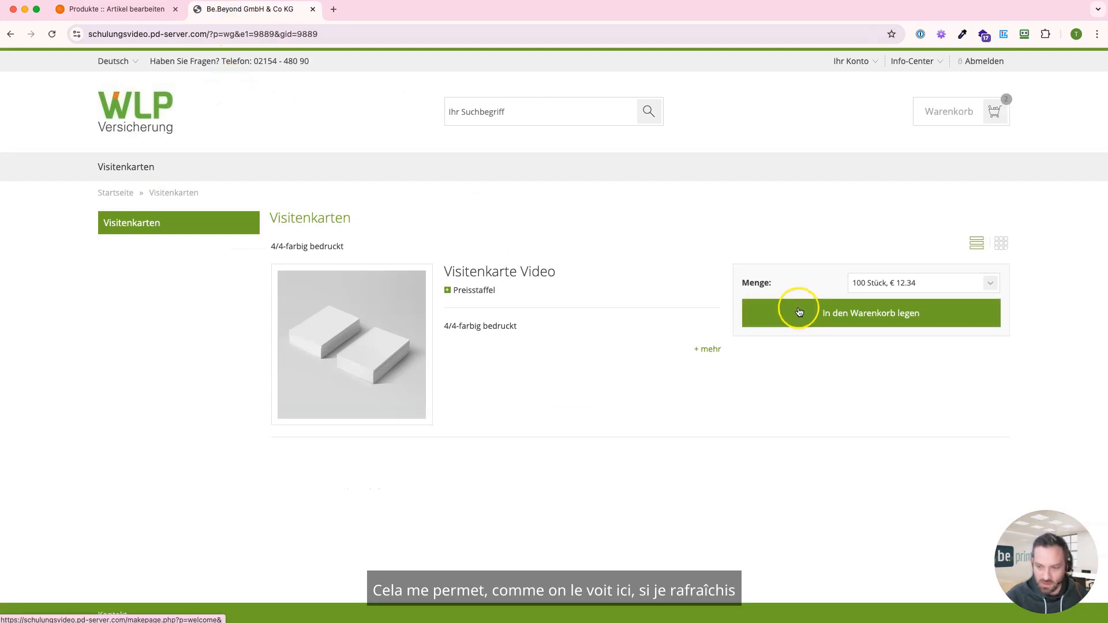
pyautogui.press('super+r')
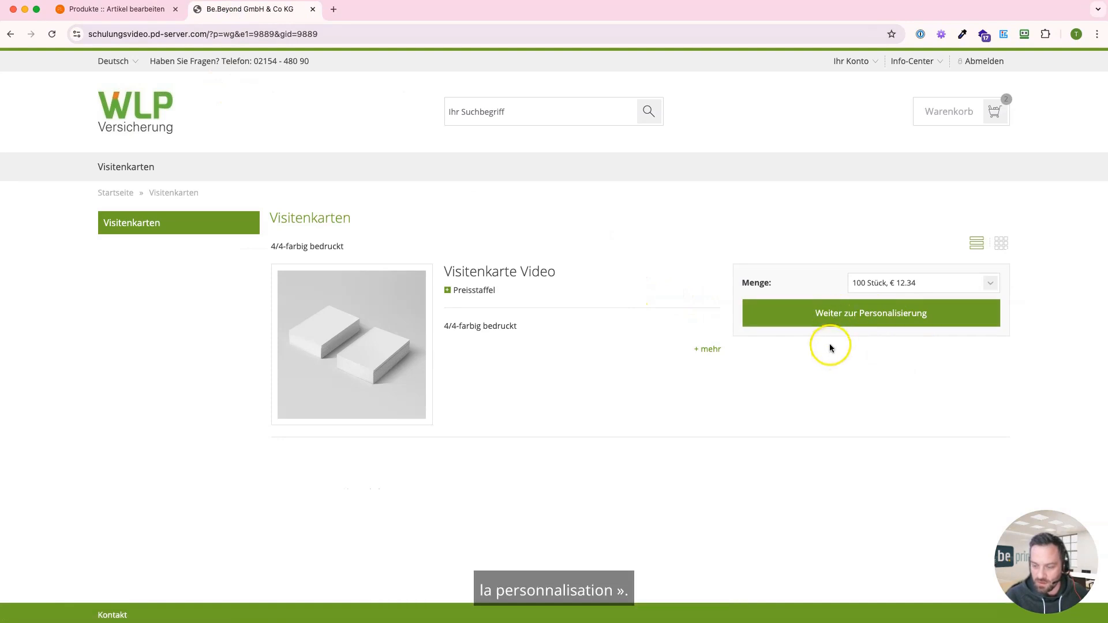
pyautogui.click(824, 313)
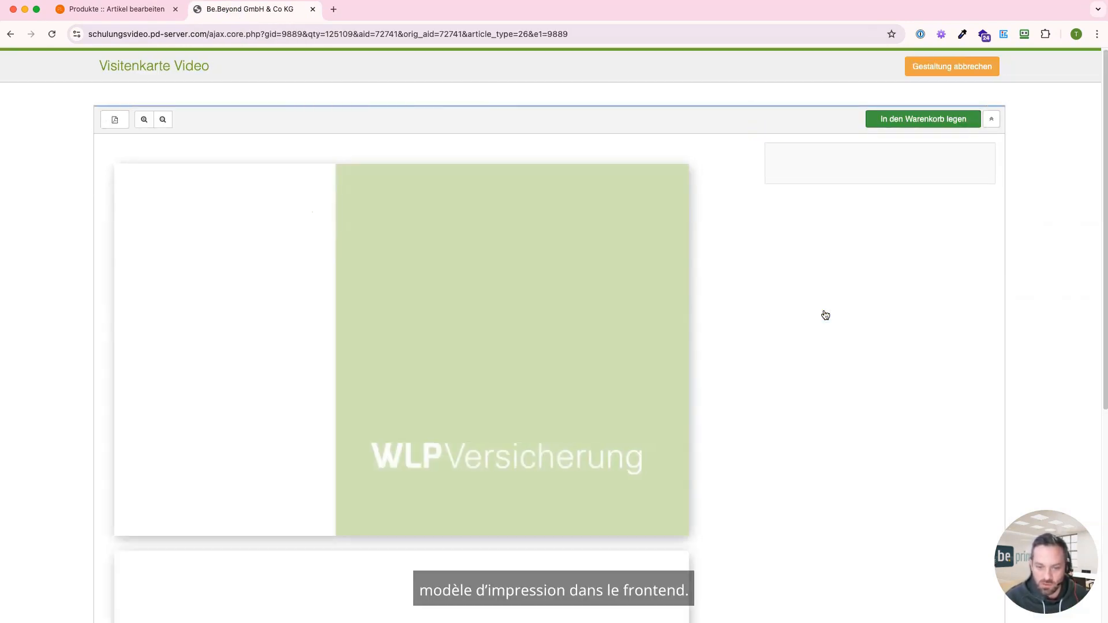
pyautogui.scroll(-6, 771, 289)
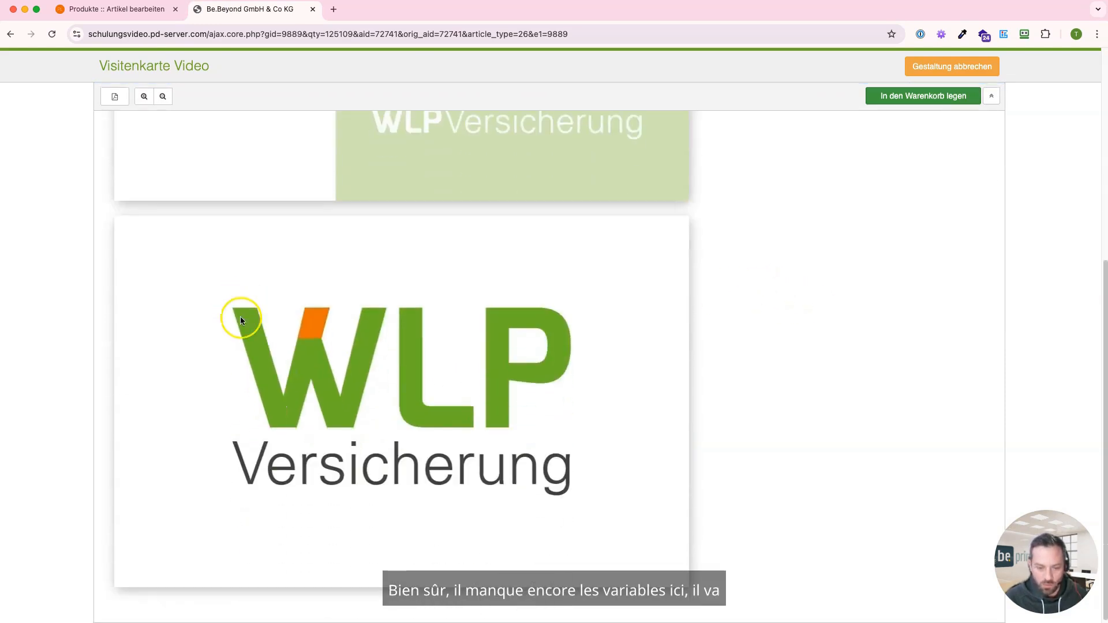
pyautogui.scroll(6, 392, 358)
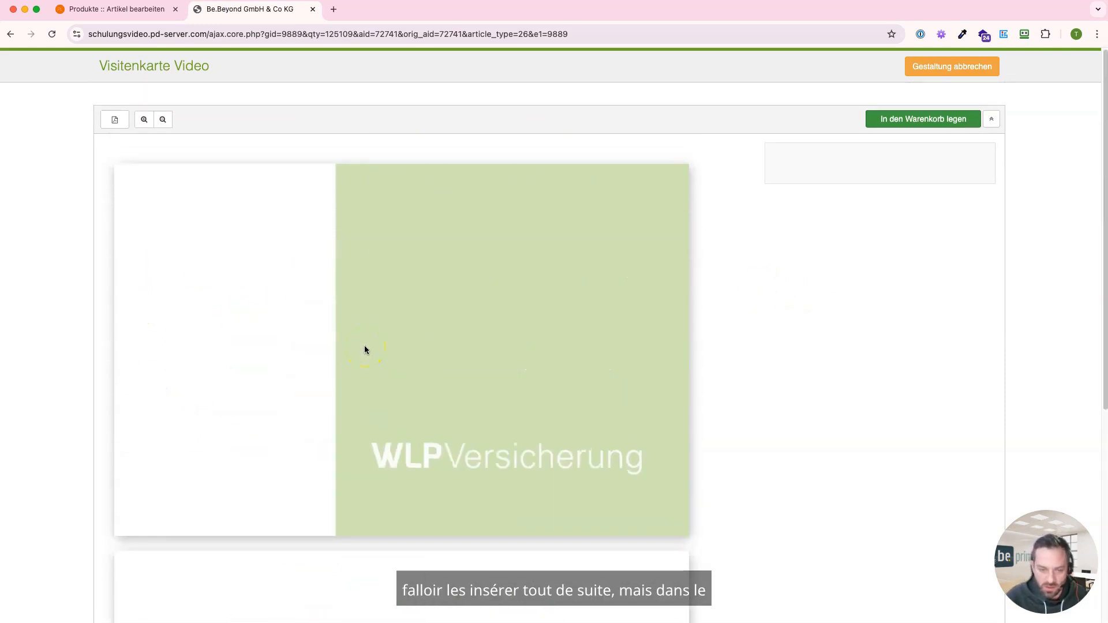